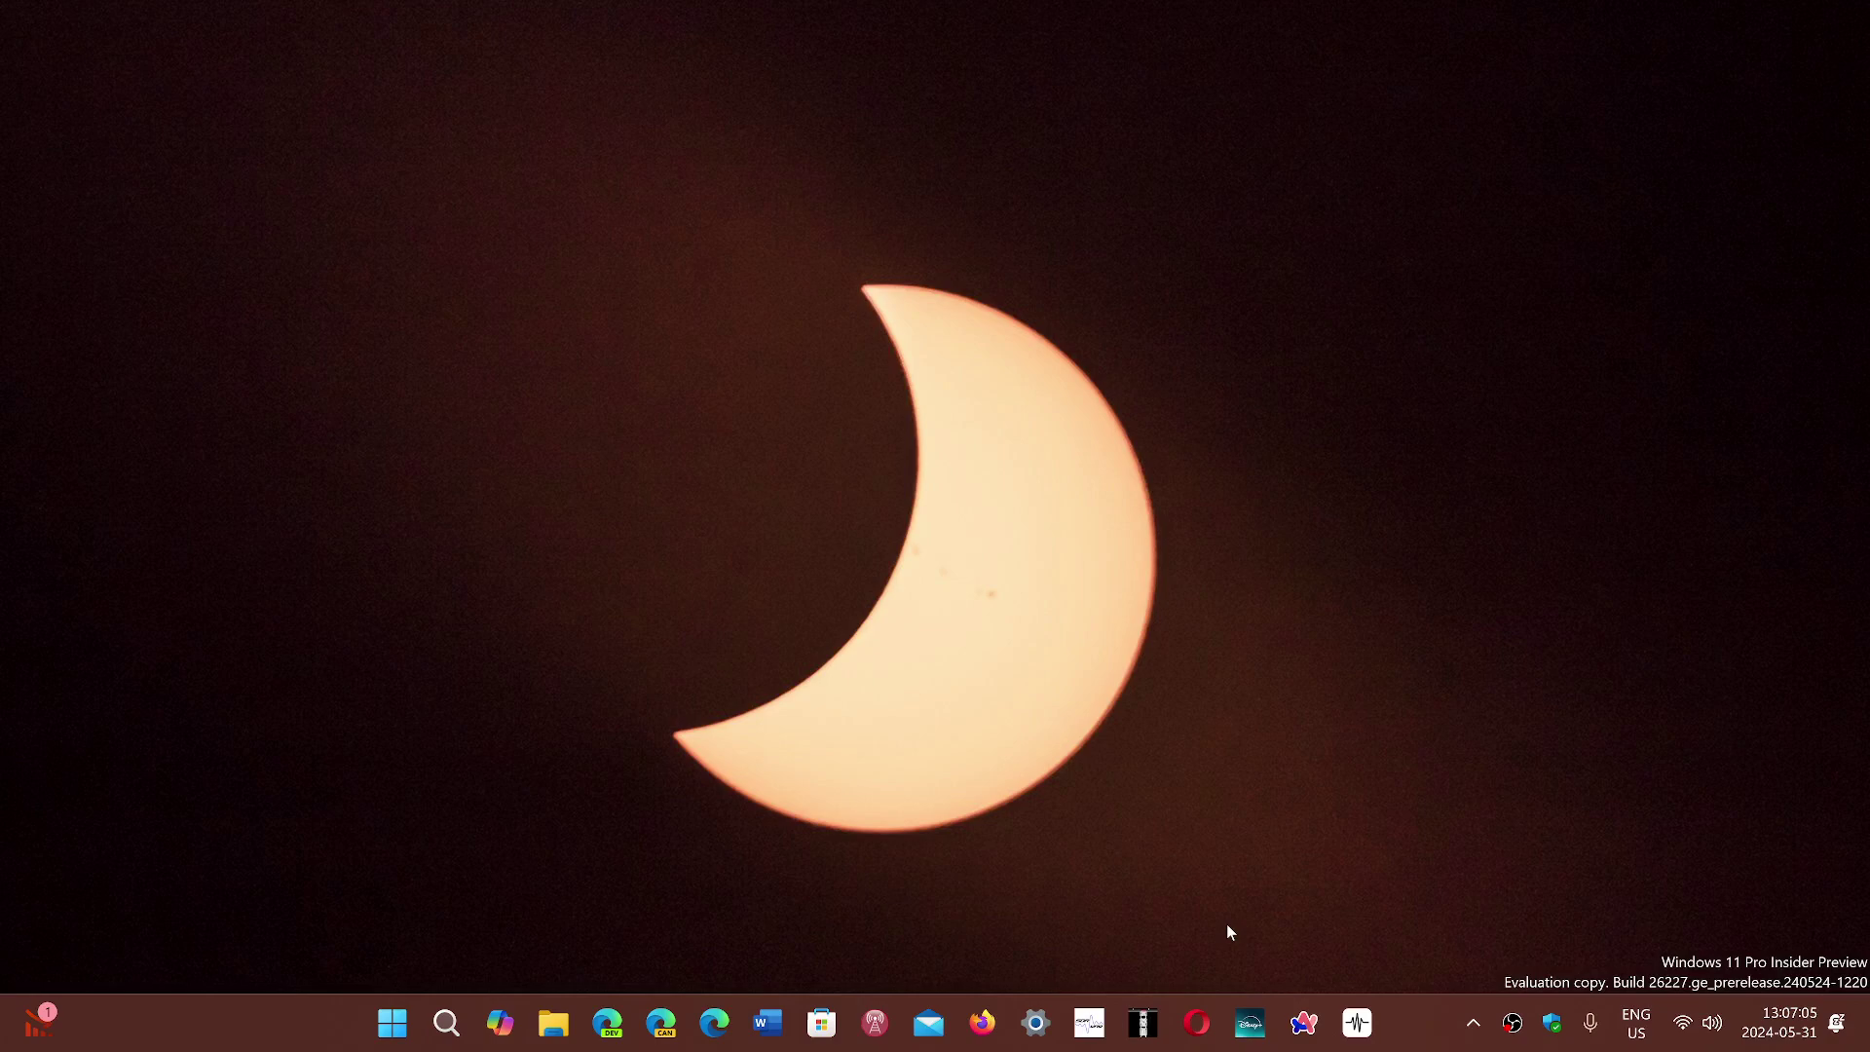
- Launch Settings from its taskbar icon, landing on the Home page
{"action": "left_click", "coordinate": [1034, 1022]}
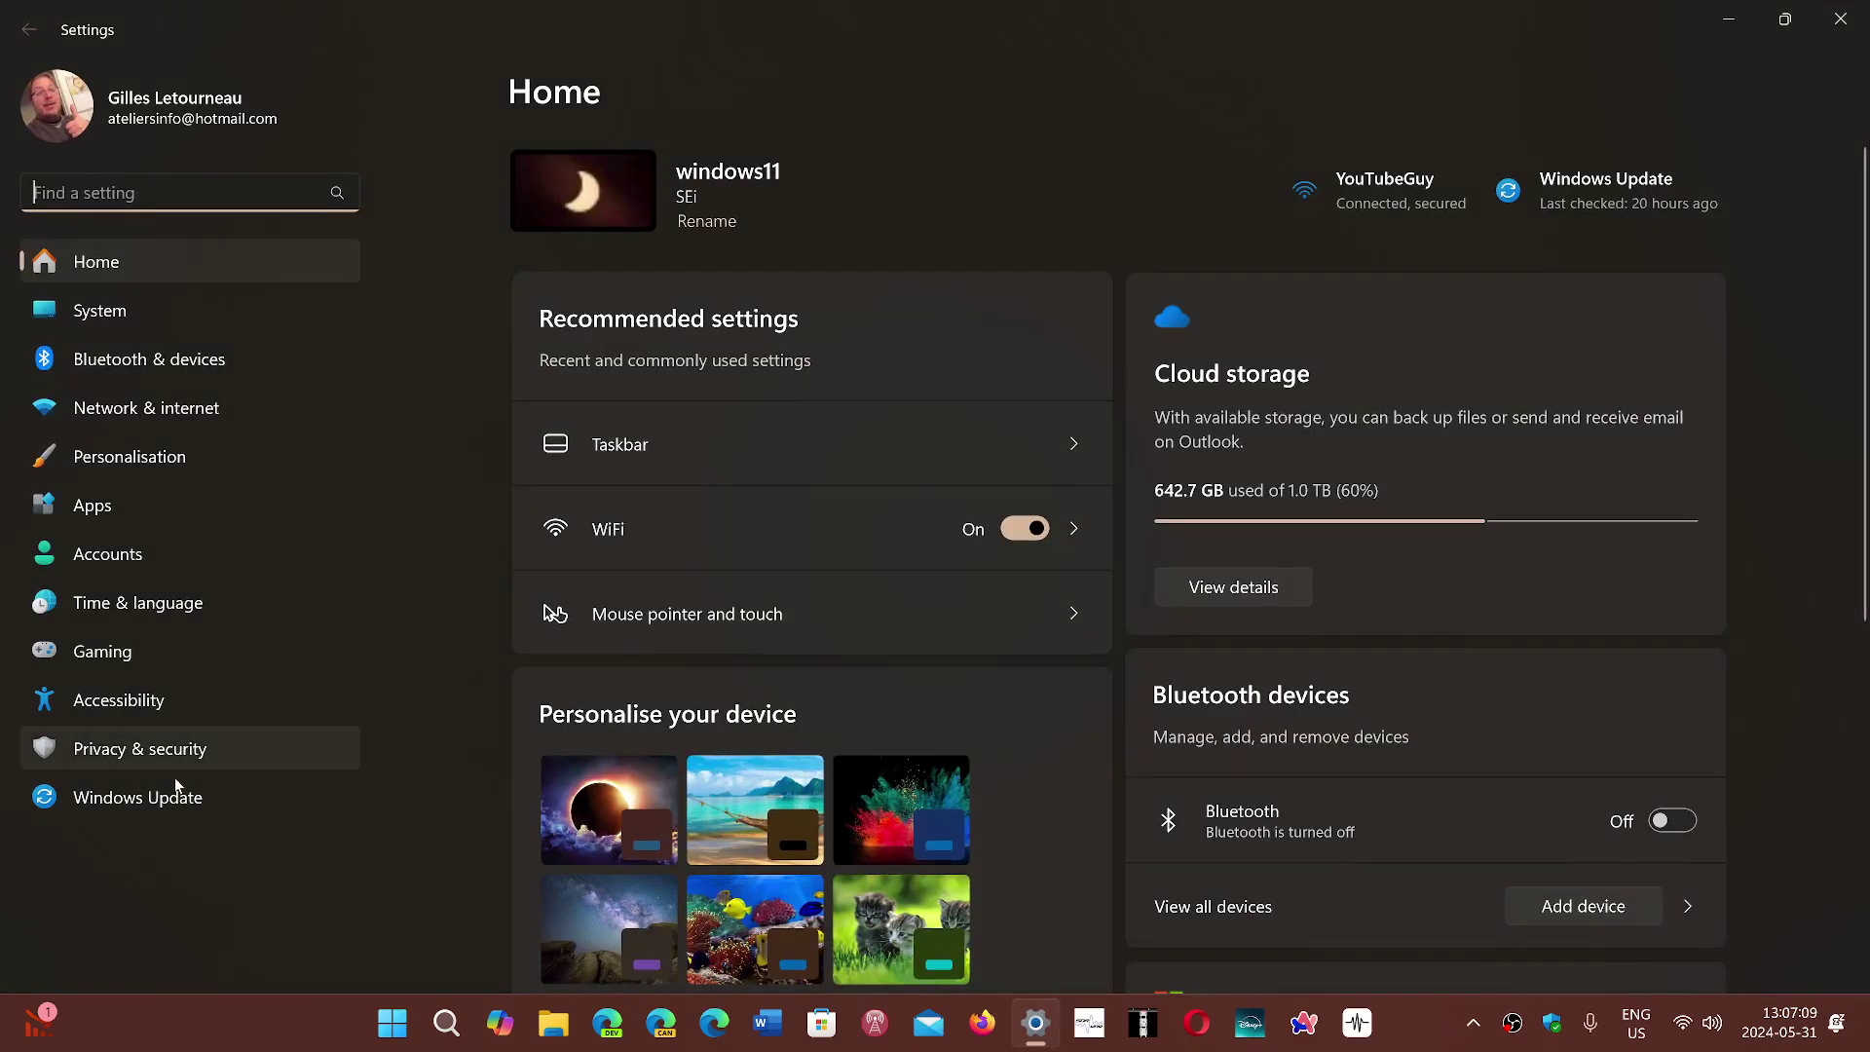
- Go to Windows Update from the sidebar and confirm it shows 'You're up to date'
{"action": "left_click", "coordinate": [178, 796]}
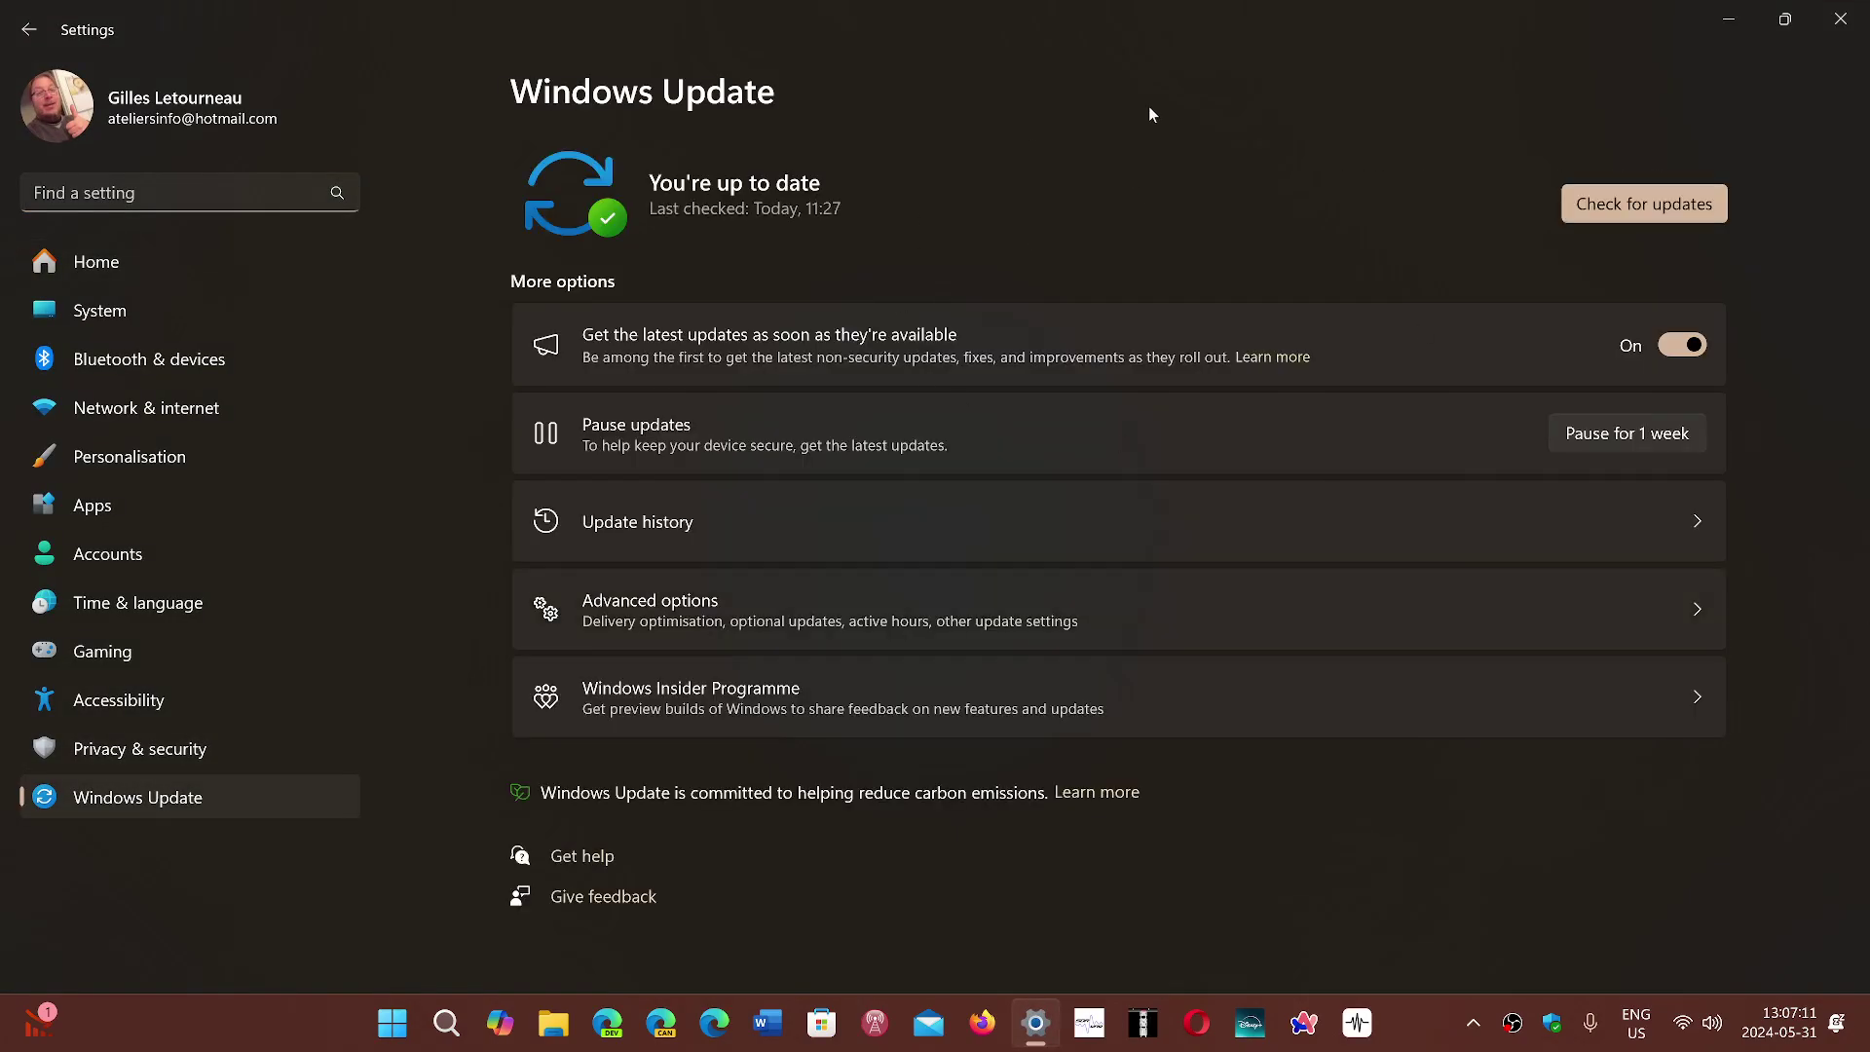